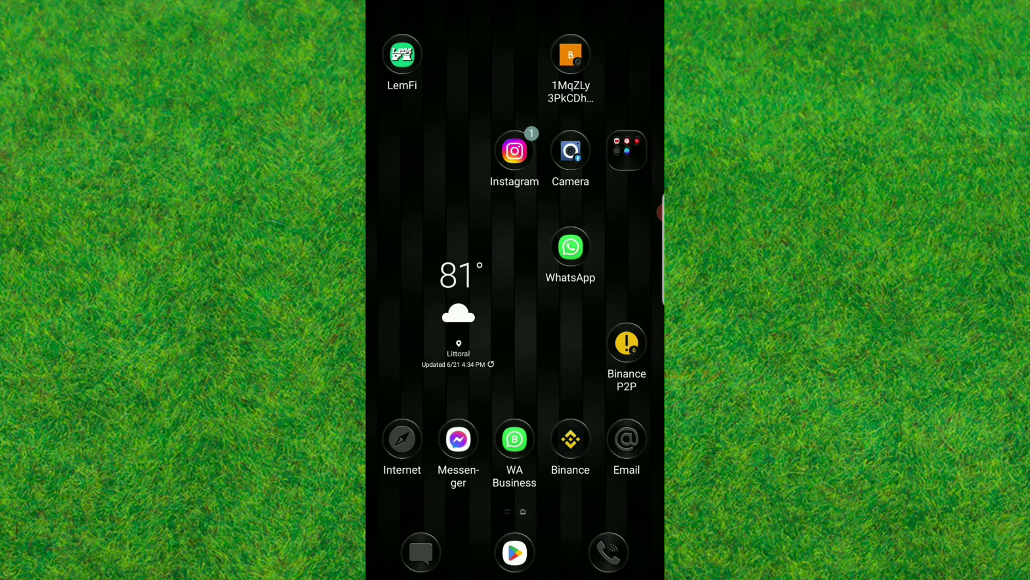
- Launch Telegram from the app drawer to reach the chat list
{"action": "left_click_drag", "start_coordinate": [515, 403], "coordinate": [515, 161]}
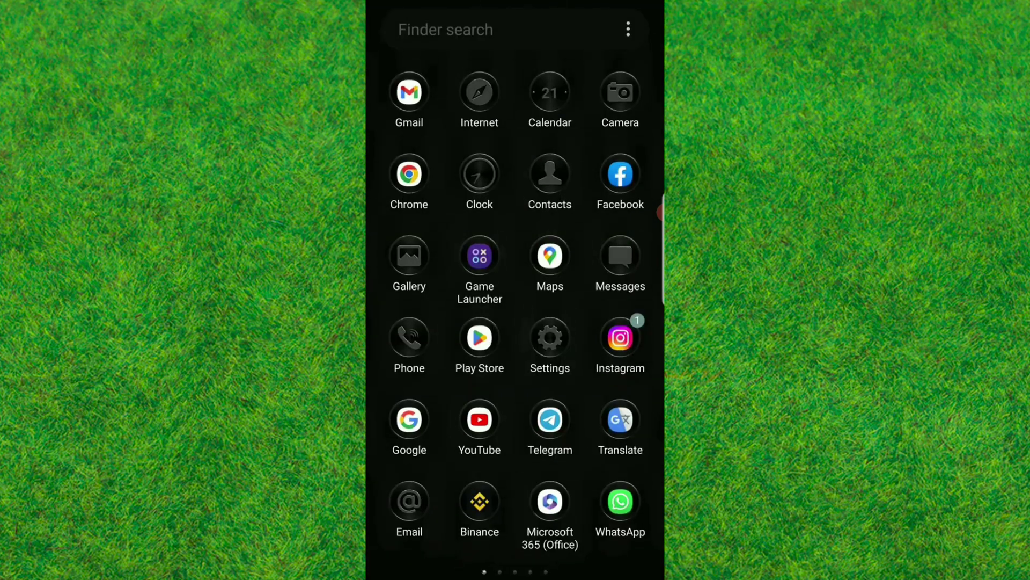
{"action": "left_click", "coordinate": [550, 420]}
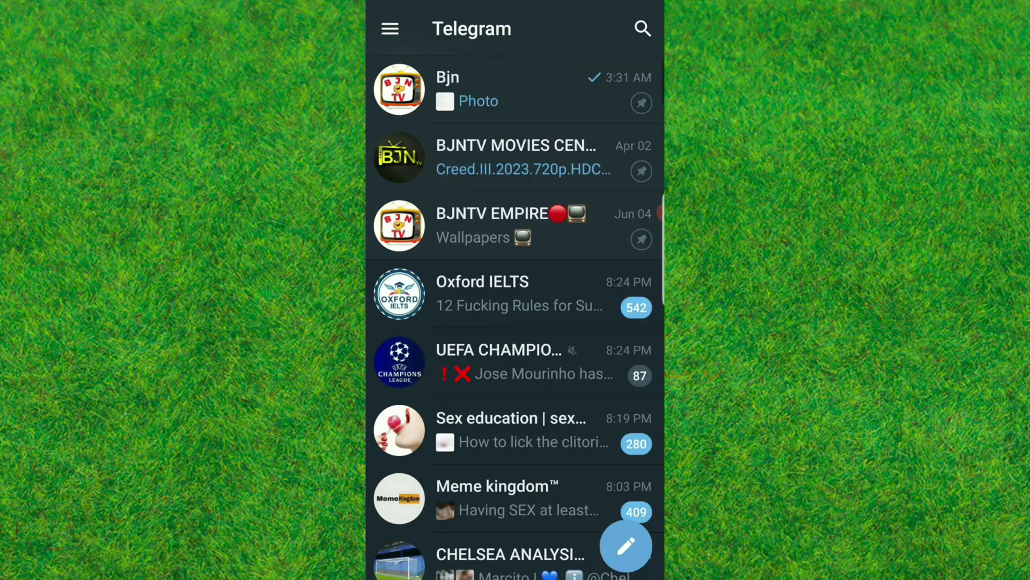
- Reach Telegram's Settings from the side menu
{"action": "left_click", "coordinate": [390, 29]}
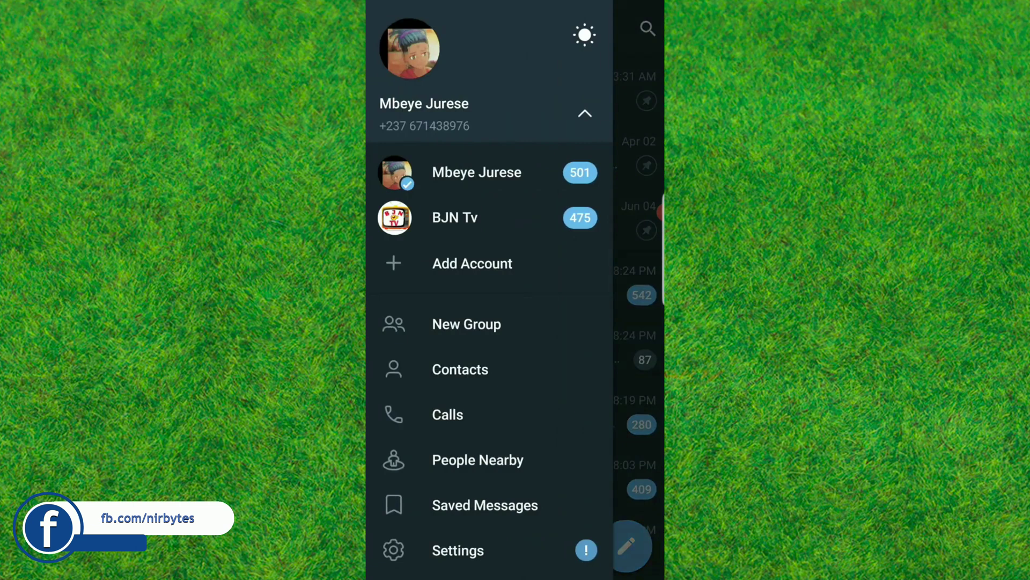
{"action": "scroll", "coordinate": [489, 322], "scroll_direction": "down", "scroll_amount": 2}
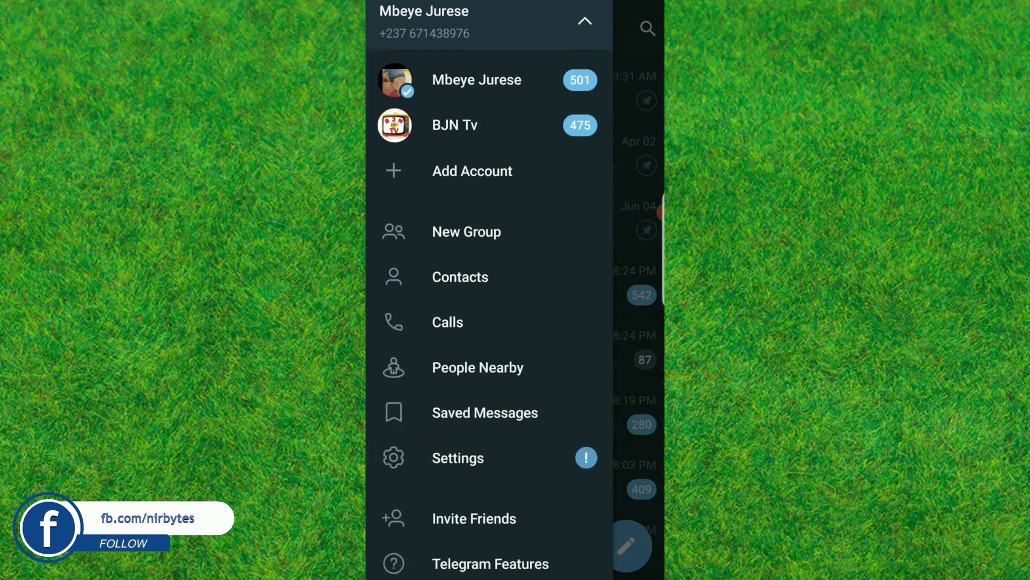
{"action": "left_click", "coordinate": [459, 457]}
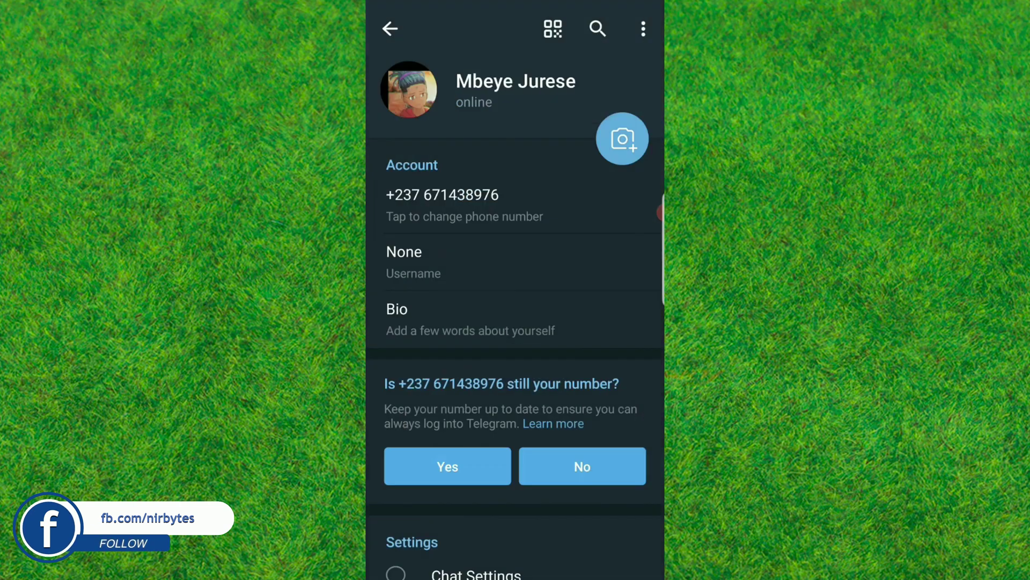
{"action": "scroll", "coordinate": [515, 322], "scroll_direction": "down", "scroll_amount": 2}
{"action": "scroll", "coordinate": [516, 322], "scroll_direction": "down", "scroll_amount": 1}
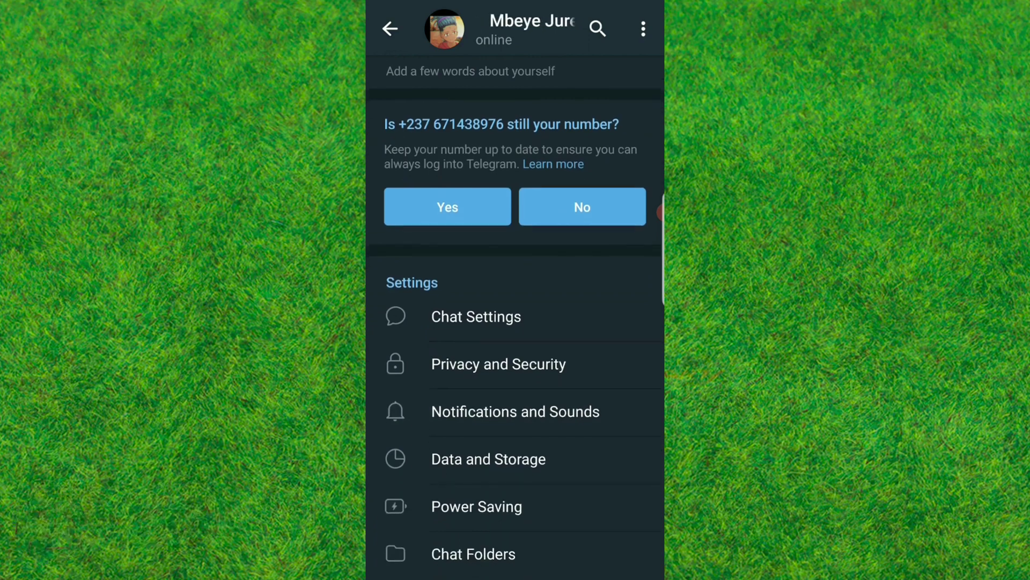
{"action": "left_click", "coordinate": [499, 364]}
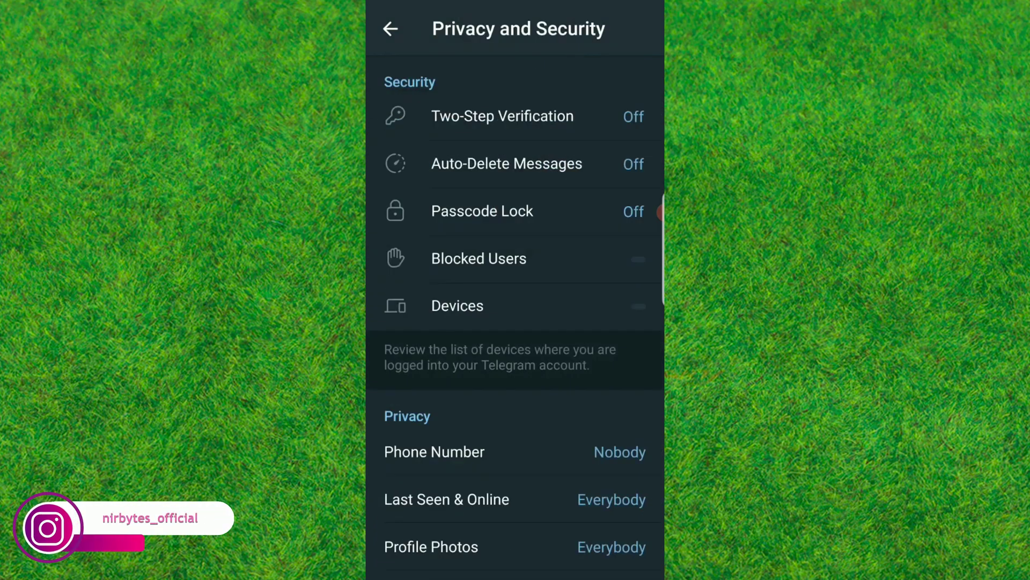
{"action": "scroll", "coordinate": [515, 322], "scroll_direction": "down", "scroll_amount": 2}
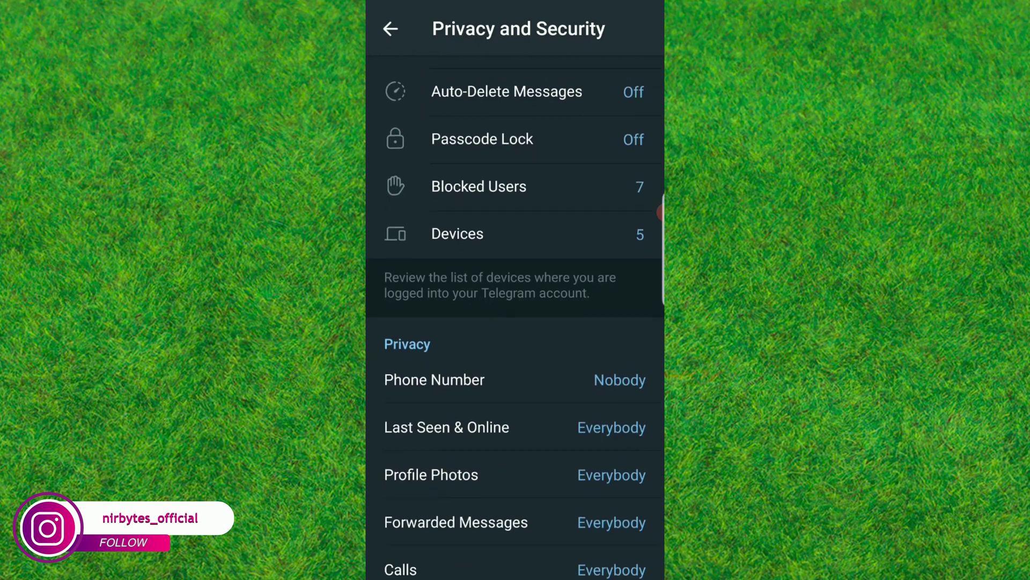
{"action": "scroll", "coordinate": [516, 322], "scroll_direction": "down", "scroll_amount": 1}
{"action": "scroll", "coordinate": [516, 322], "scroll_direction": "down", "scroll_amount": 2}
{"action": "scroll", "coordinate": [516, 322], "scroll_direction": "down", "scroll_amount": 2}
{"action": "scroll", "coordinate": [515, 322], "scroll_direction": "down", "scroll_amount": 2}
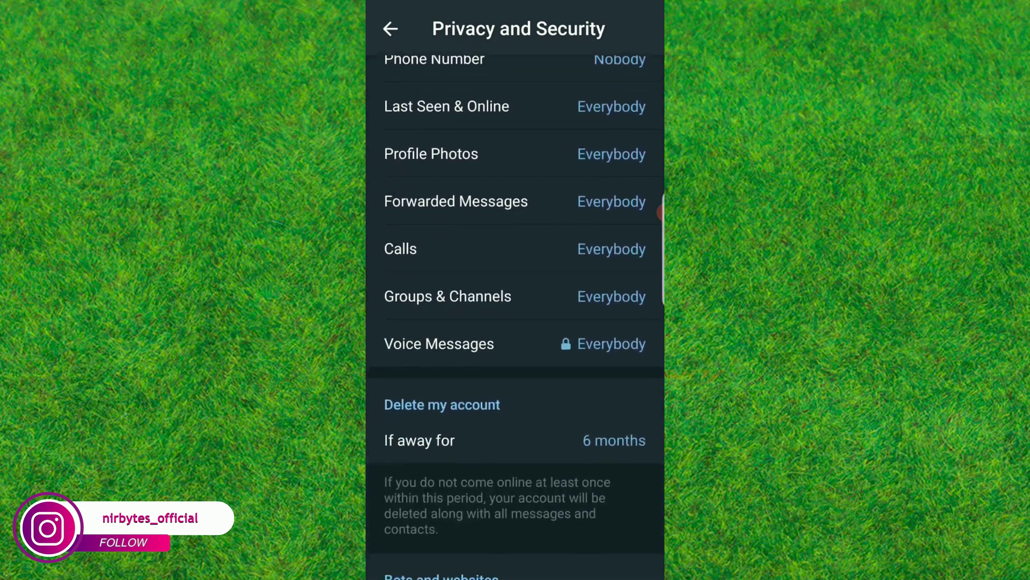
{"action": "scroll", "coordinate": [515, 322], "scroll_direction": "down", "scroll_amount": 2}
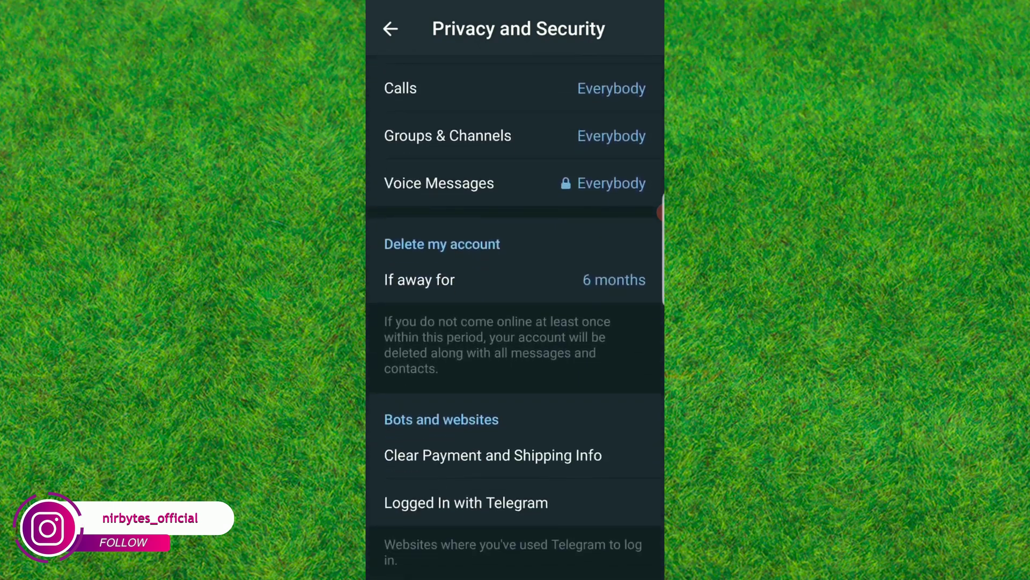
- Set the account self-destruct 'If away for' period to 1 month and confirm it is chosen
{"action": "left_click", "coordinate": [516, 280]}
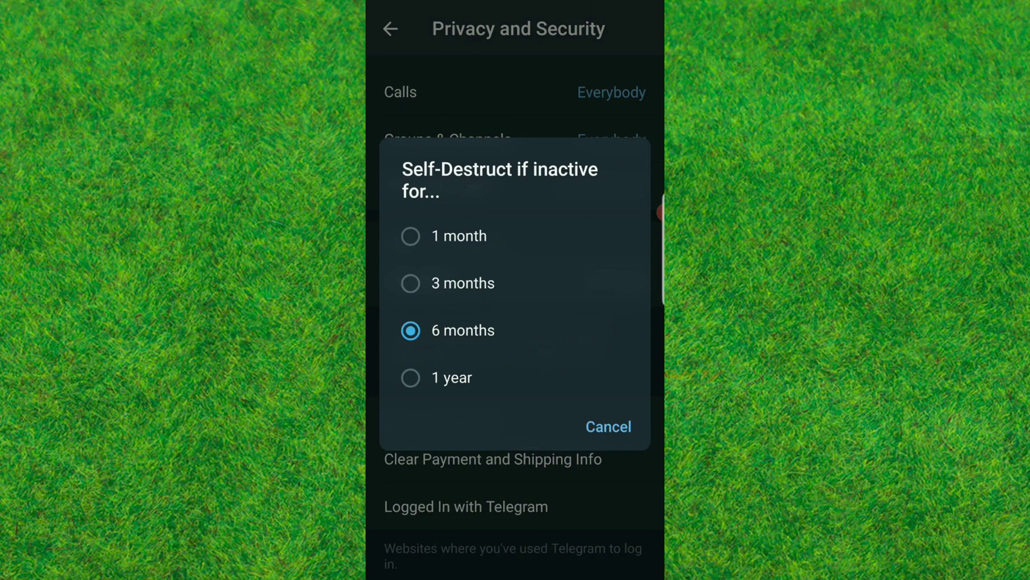
{"action": "left_click", "coordinate": [443, 236]}
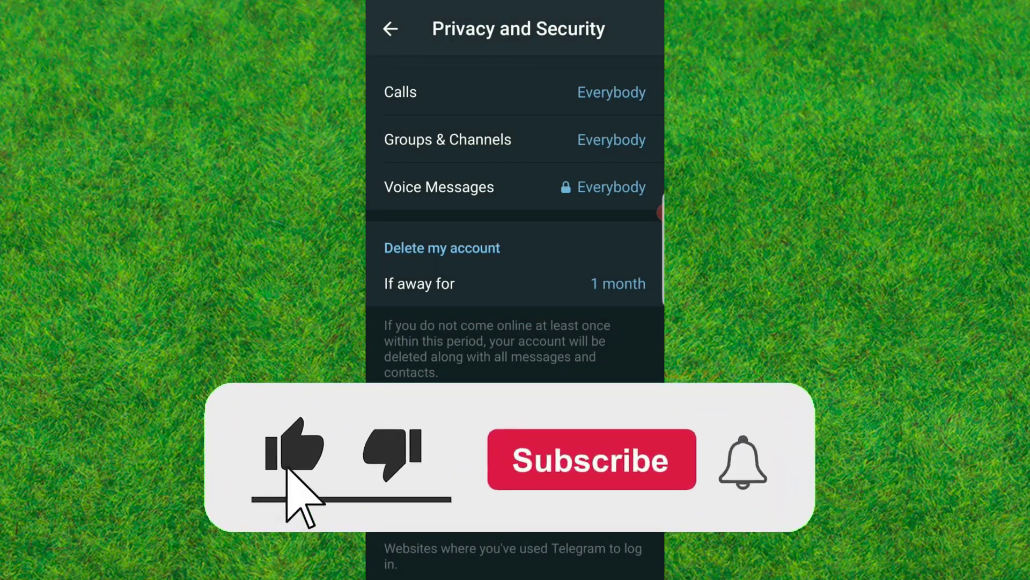
{"action": "left_click", "coordinate": [515, 284]}
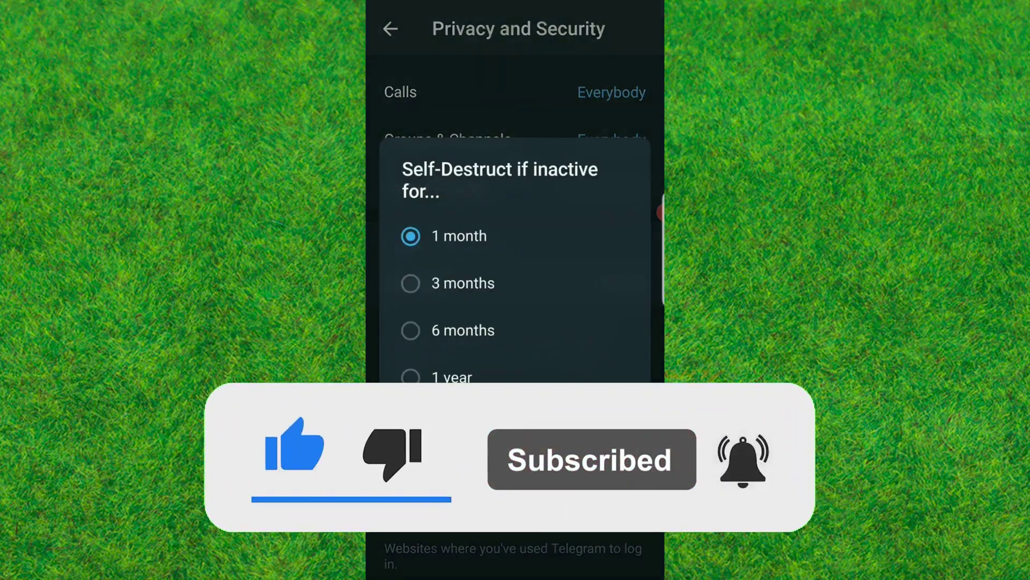